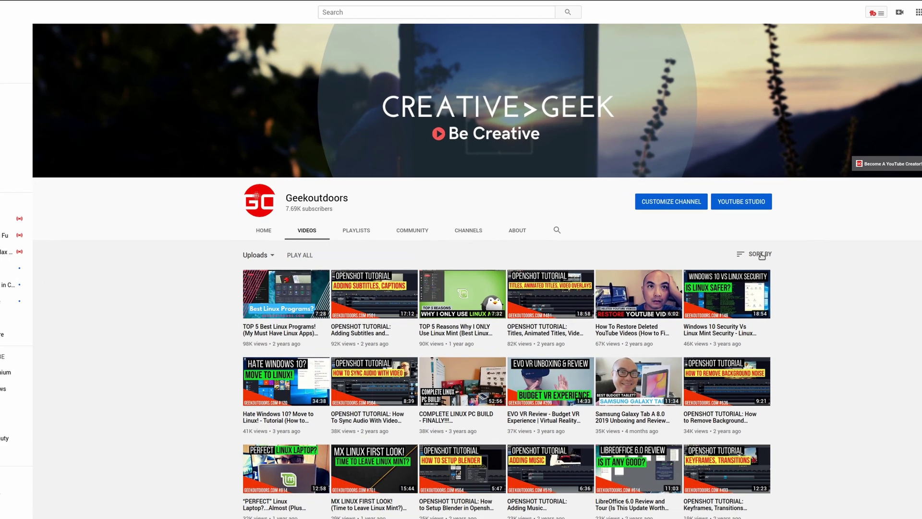
Check the uploads' sort options, then scroll through the channel's video grid
left_click(762, 256)
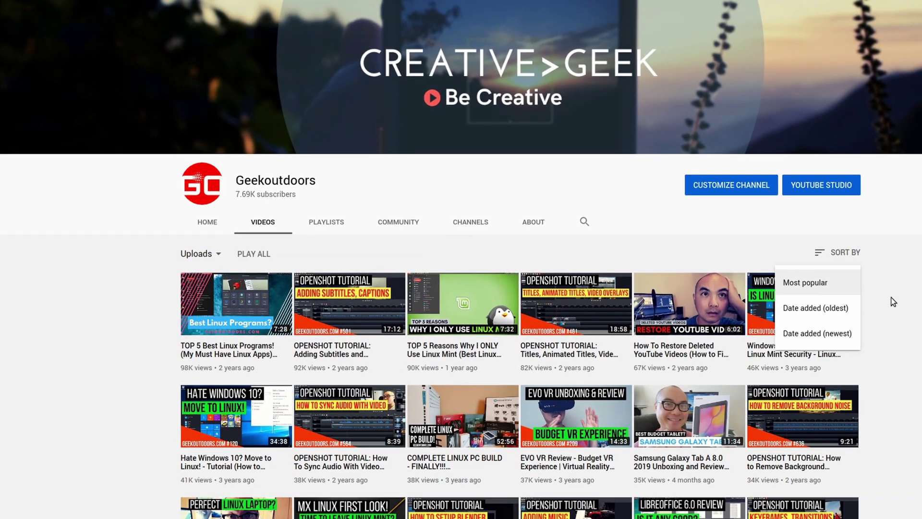
left_click(804, 289)
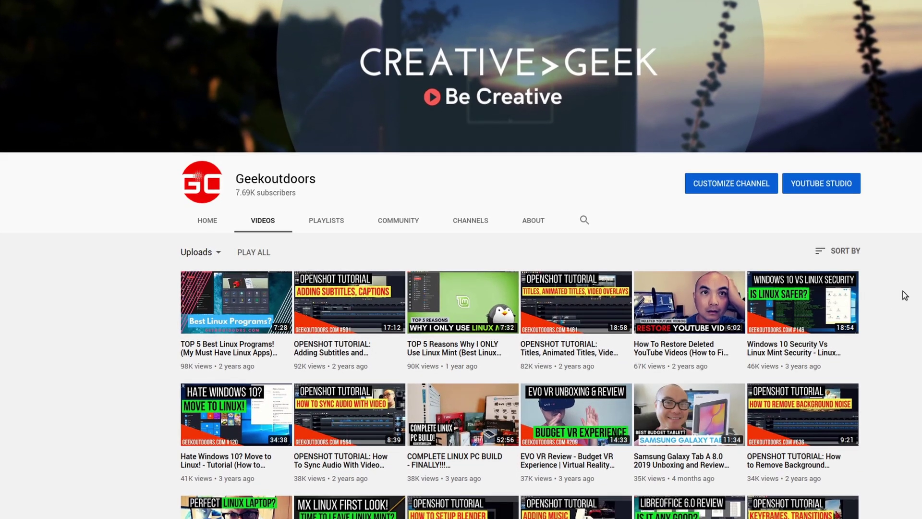
scroll(903, 291, "down", 1)
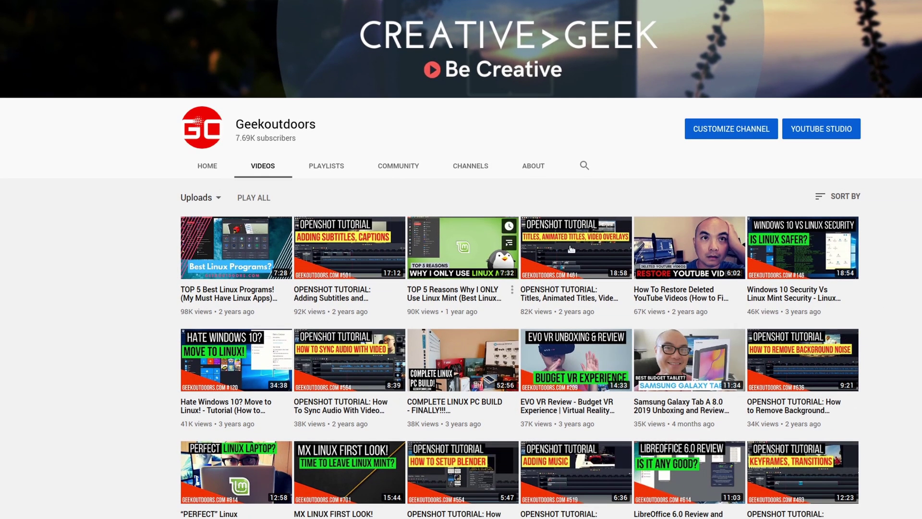
scroll(847, 315, "down", 2)
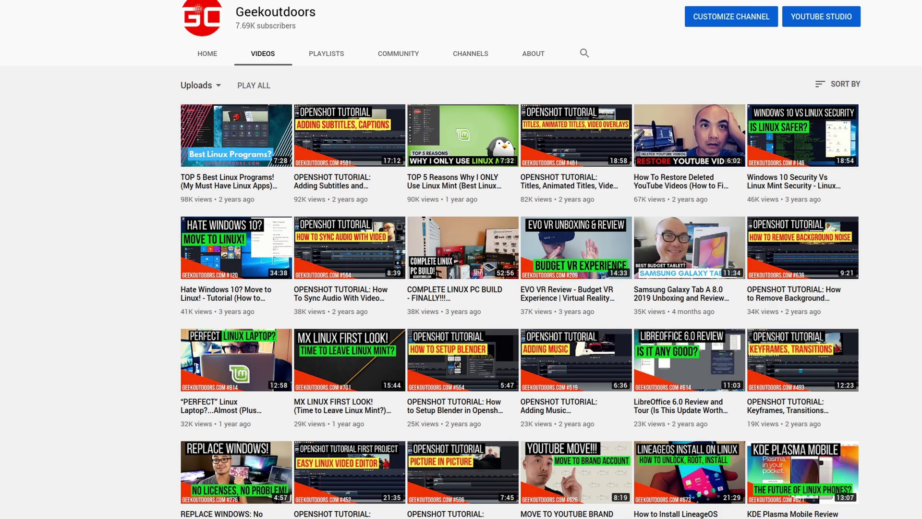
scroll(520, 288, "down", 2)
scroll(520, 259, "down", 1)
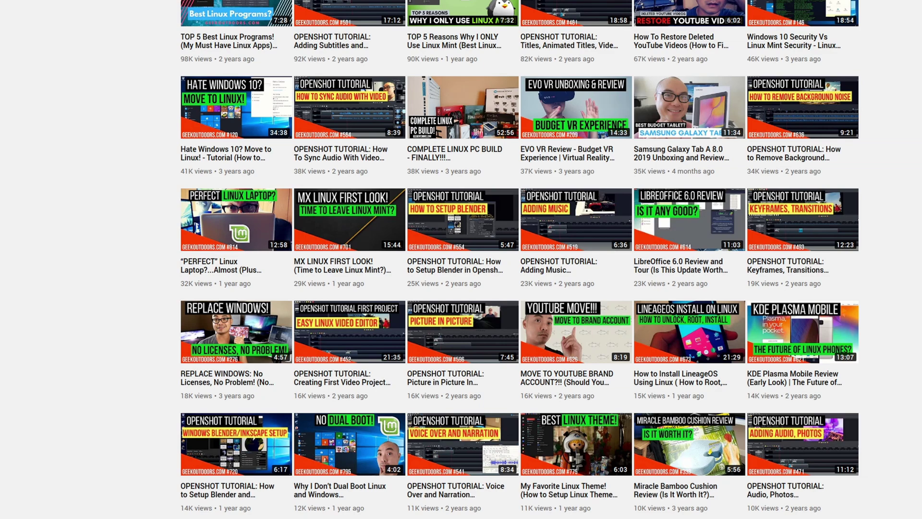
scroll(519, 260, "down", 2)
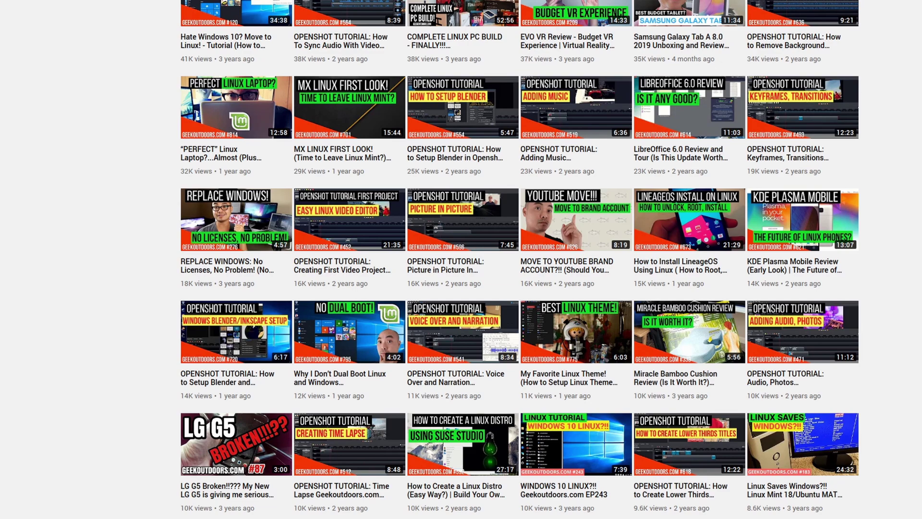
scroll(519, 259, "up", 7)
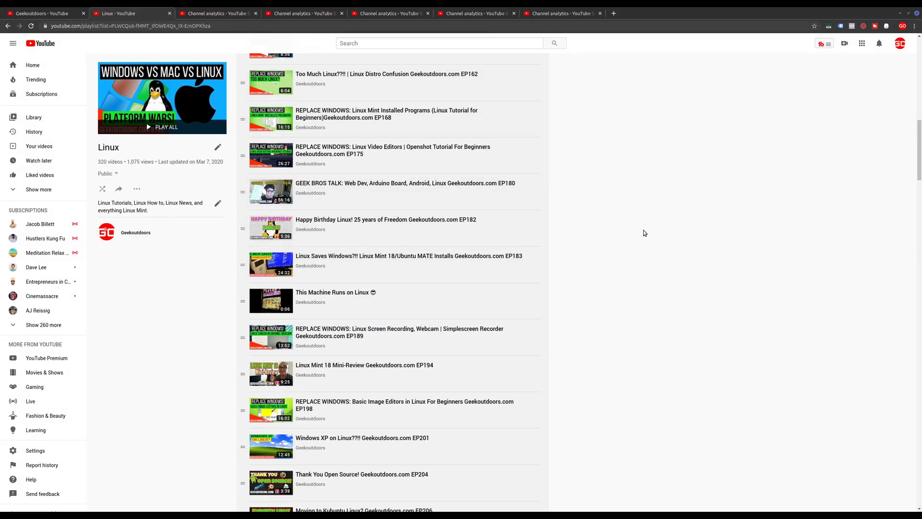
scroll(645, 233, "down", 3)
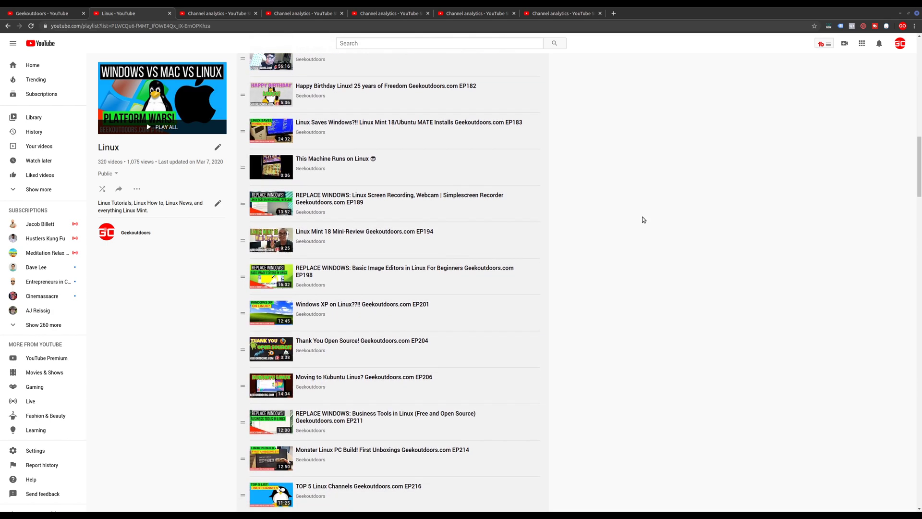
scroll(643, 219, "up", 3)
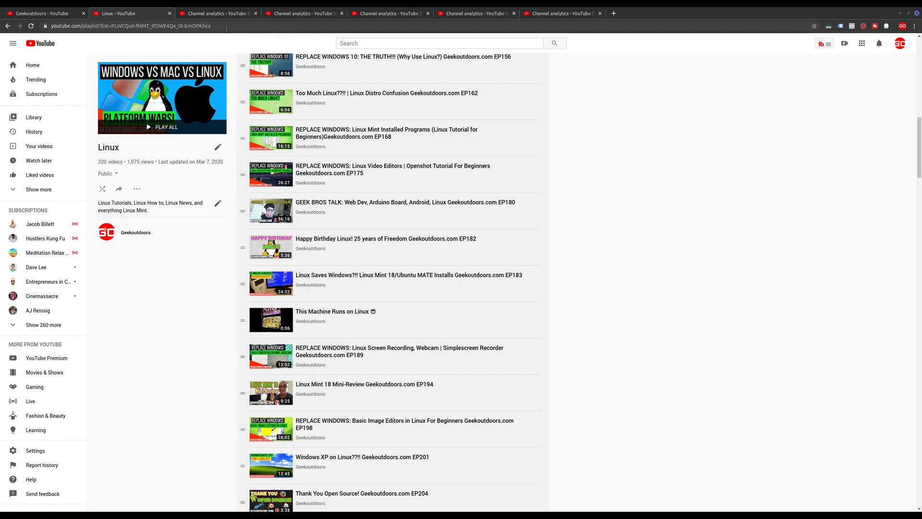
Open detailed channel analytics and break last-28-days views down by operating system, adding no metric
left_click(226, 13)
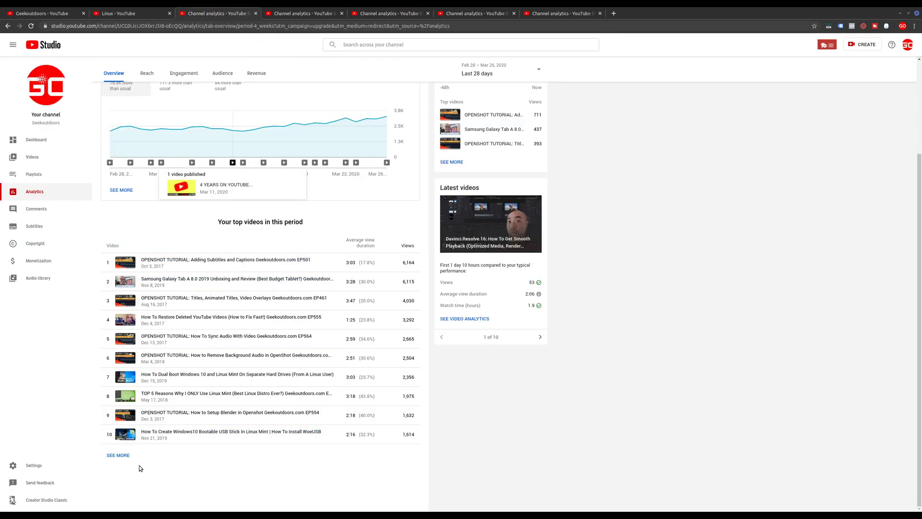
left_click(119, 455)
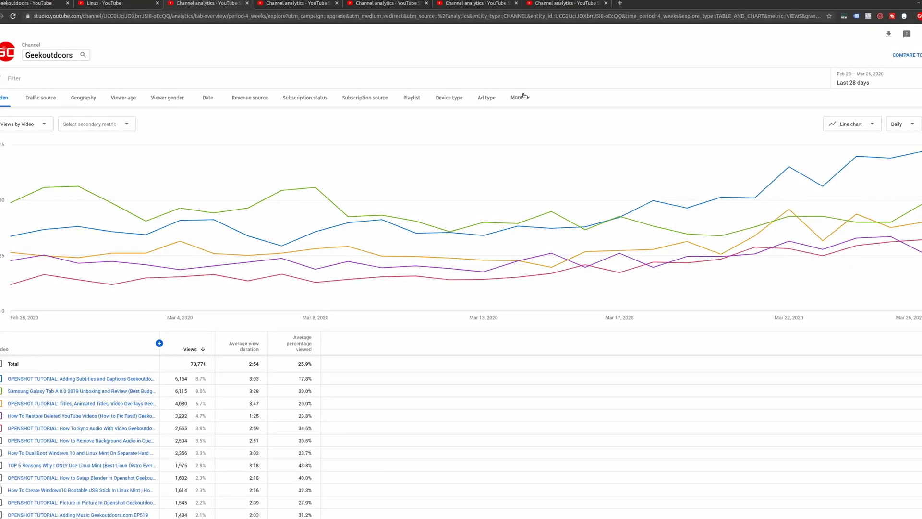
left_click(523, 97)
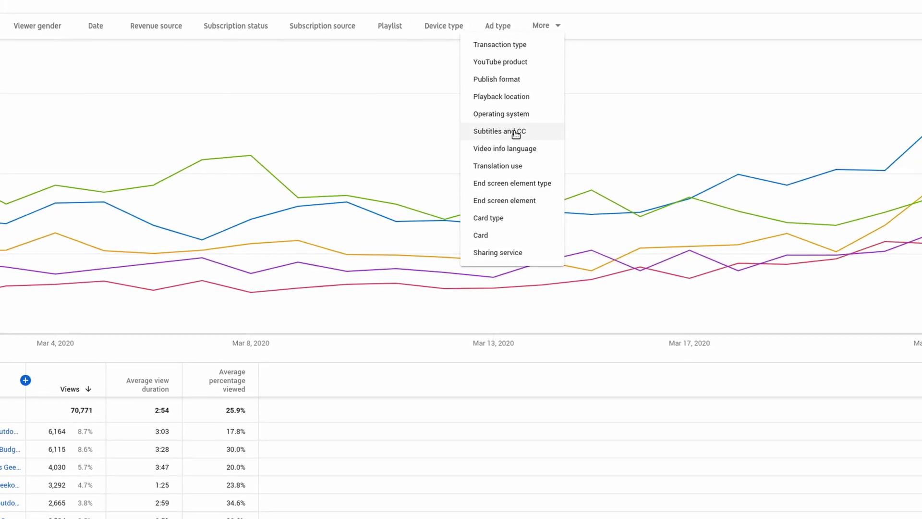
left_click(509, 114)
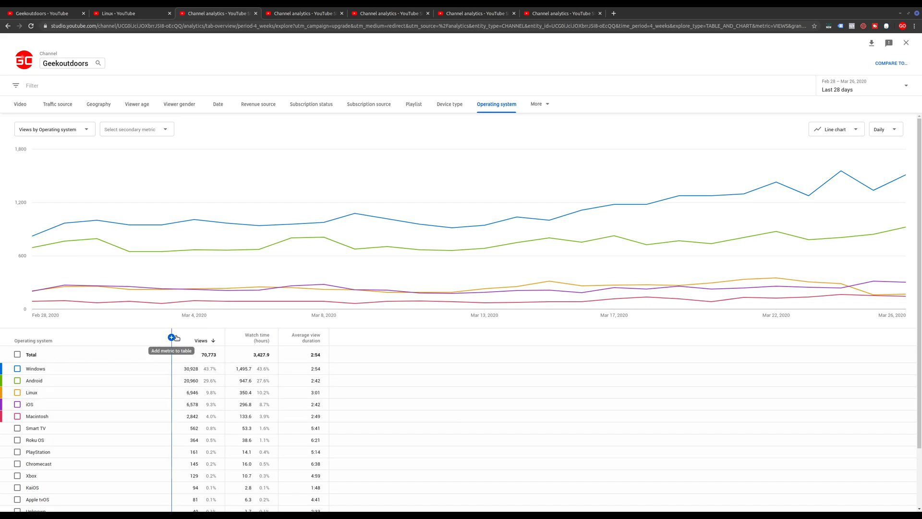
left_click(172, 337)
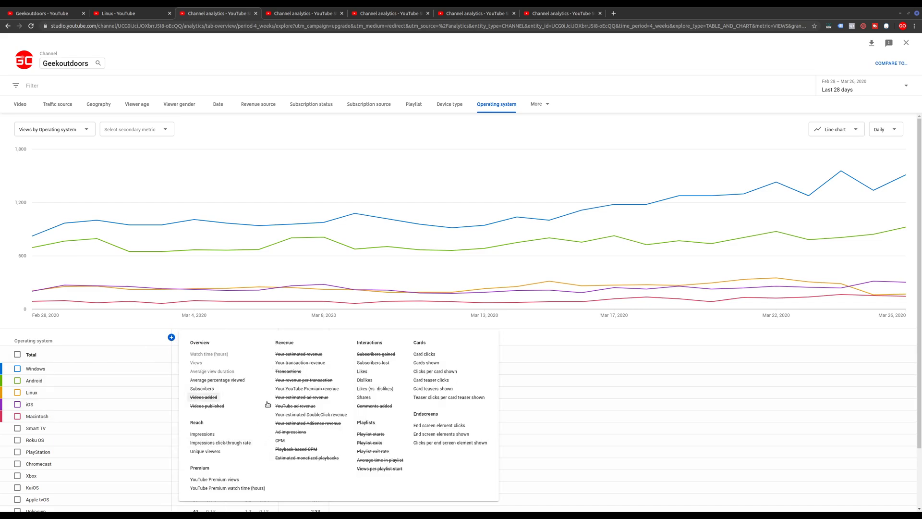
left_click(552, 335)
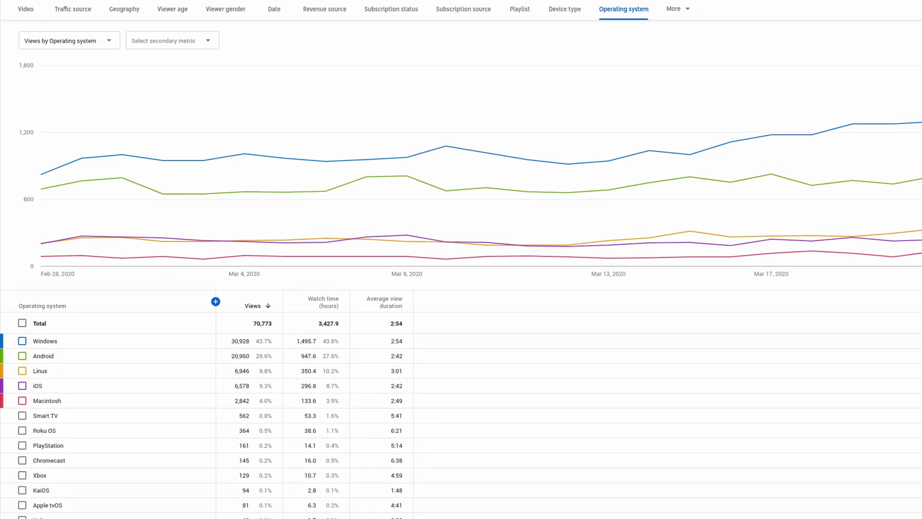
Review the 2016 vs 2015 operating-system bar chart and tables
left_click(310, 13)
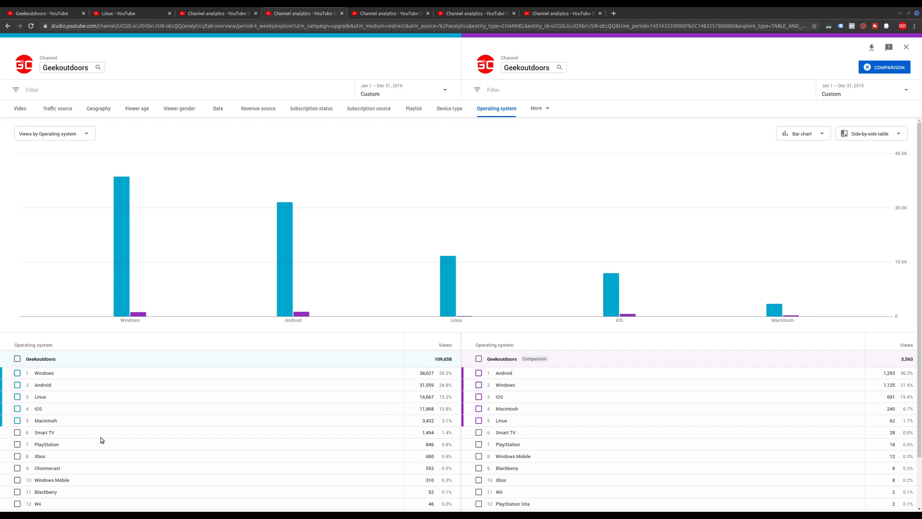
mouse_move(611, 320)
scroll(722, 382, "down", 2)
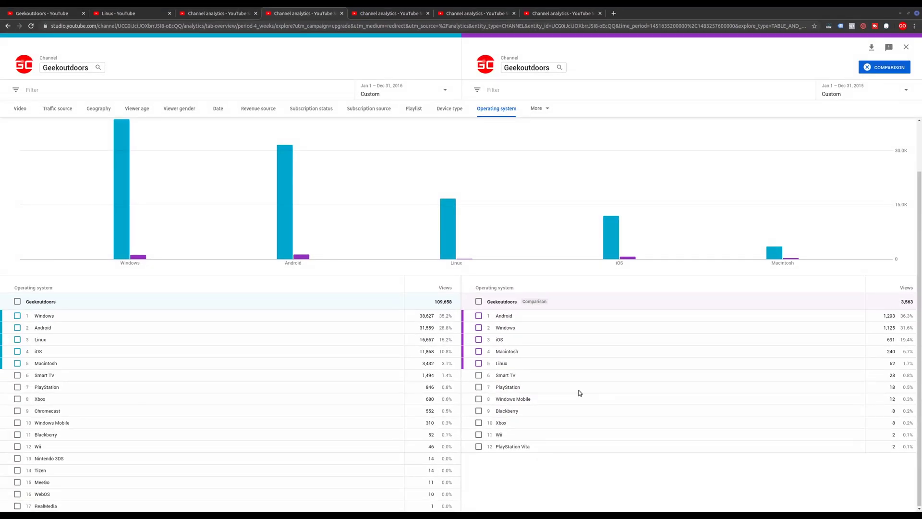
scroll(557, 358, "up", 1)
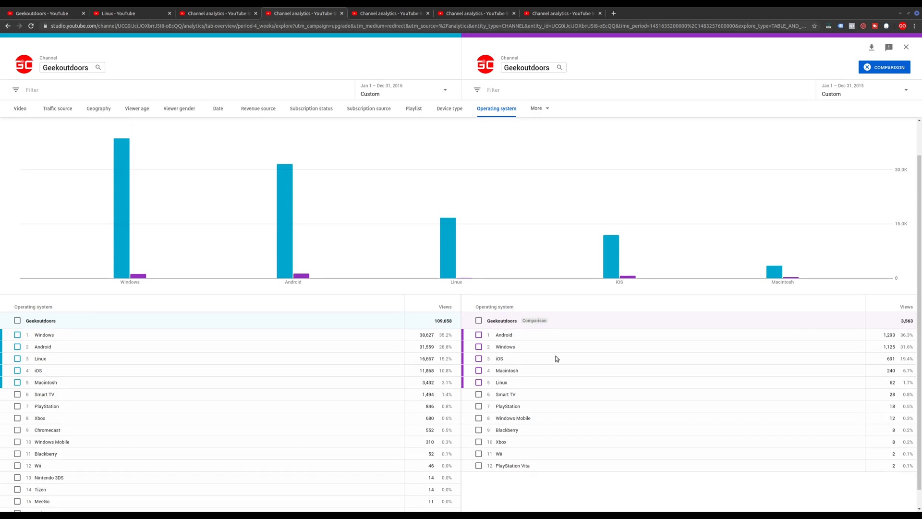
scroll(557, 345, "up", 1)
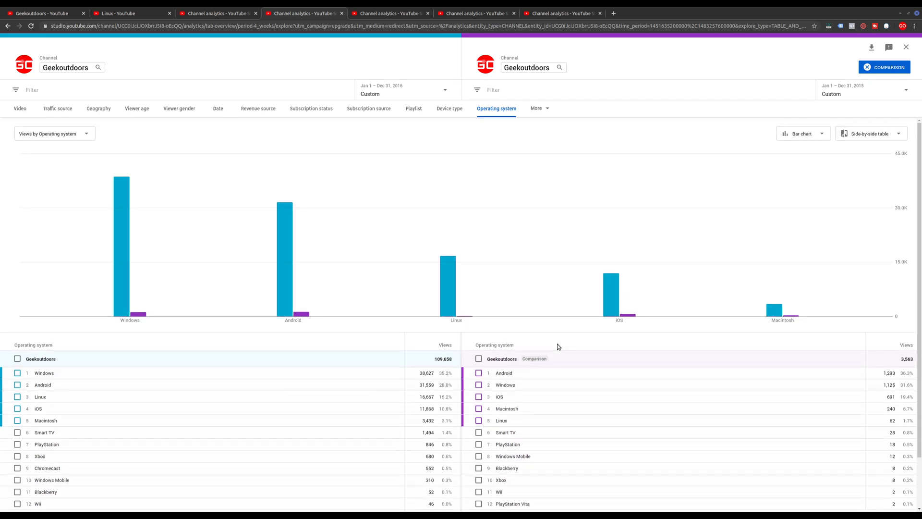
scroll(177, 408, "down", 1)
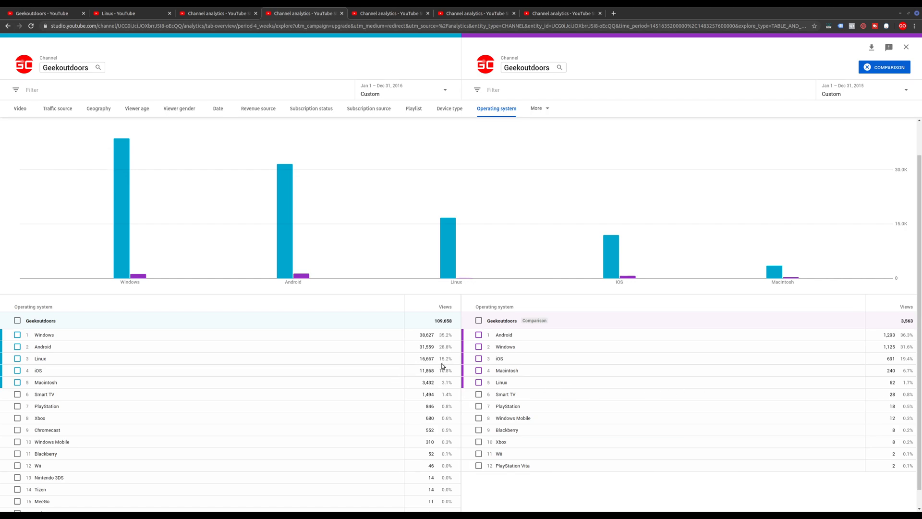
mouse_move(447, 255)
Go from the 2017 vs 2016 comparison to the 2018 vs 2017 comparison
left_click(390, 13)
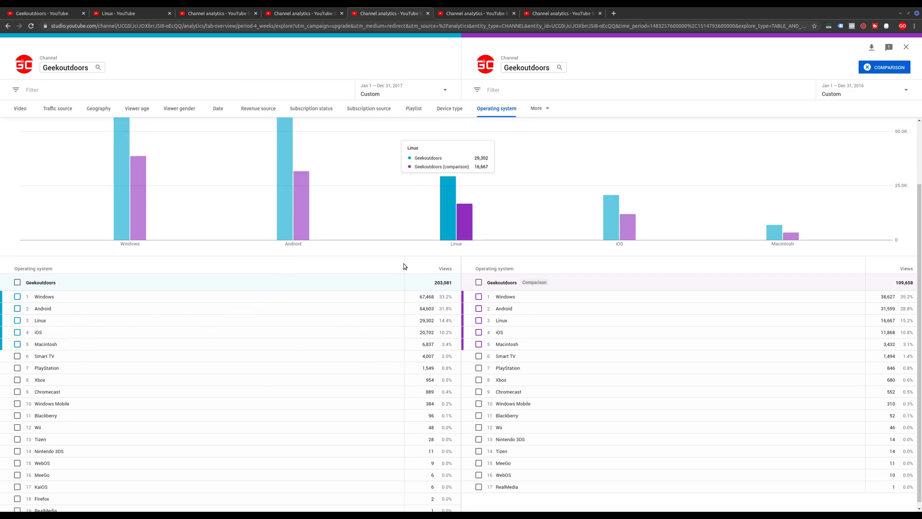
left_click(471, 17)
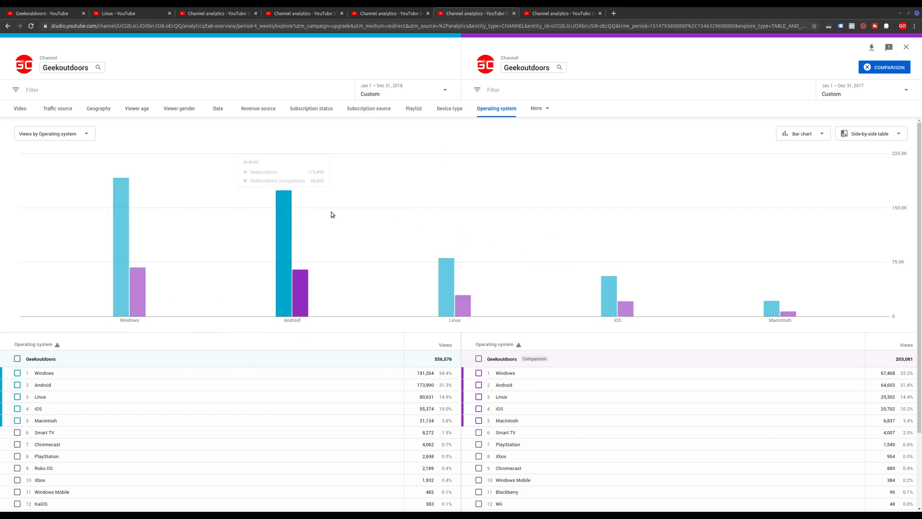
Show the 2019 vs 2018 operating-system comparison
left_click(561, 15)
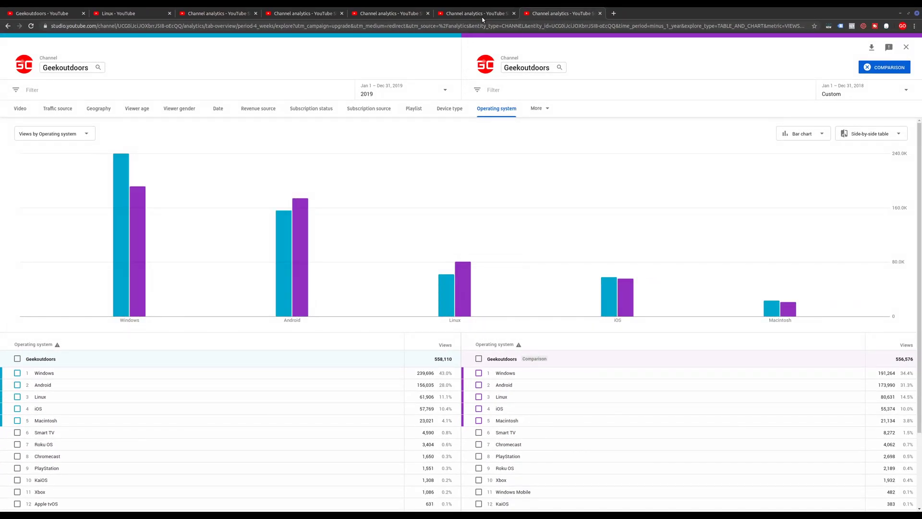
Flip between the 2017 vs 2016, 2018 vs 2017 and 2019 vs 2018 comparisons
left_click(483, 16)
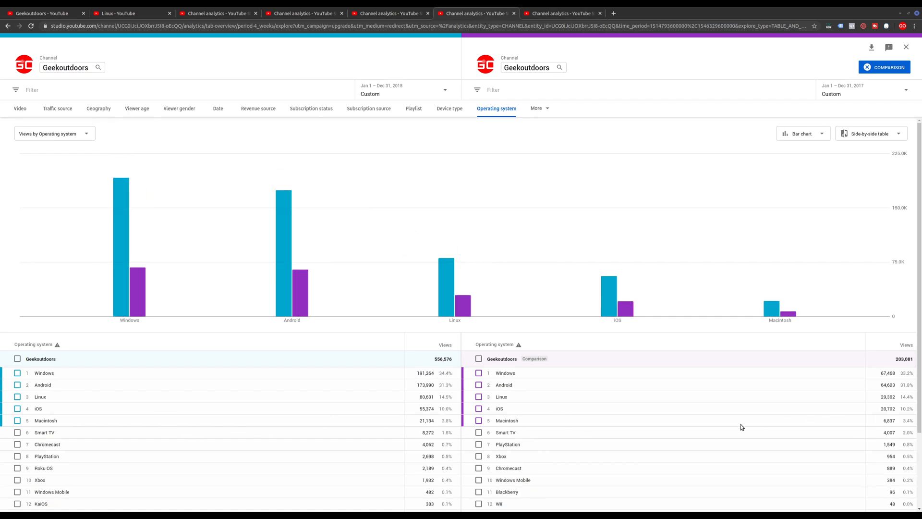
mouse_move(403, 251)
left_click(390, 13)
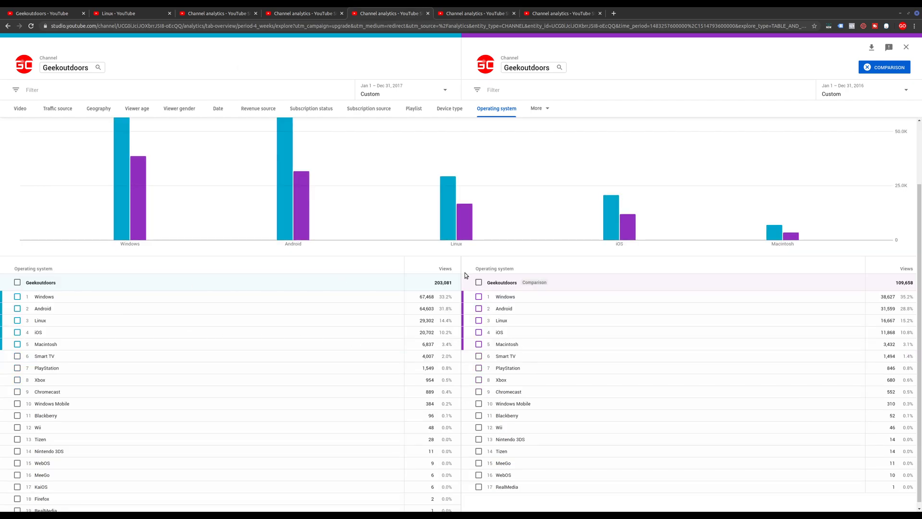
left_click(546, 13)
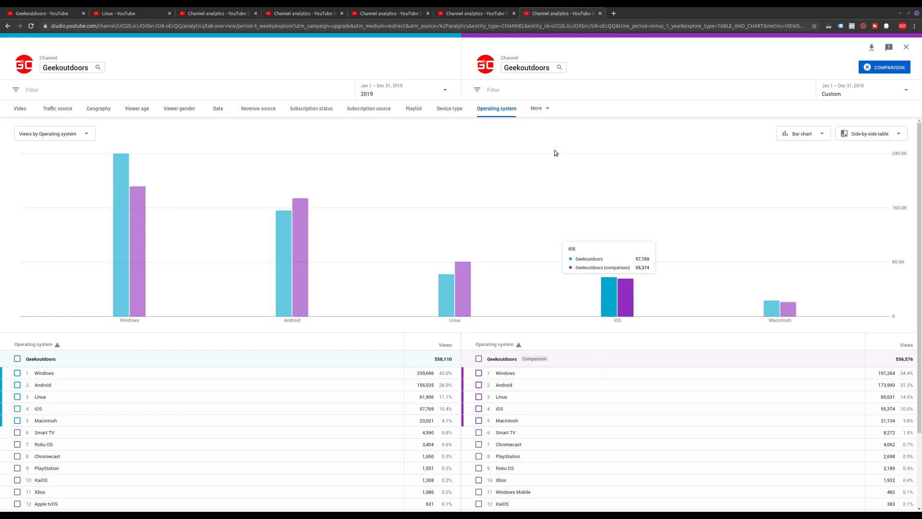
left_click(481, 16)
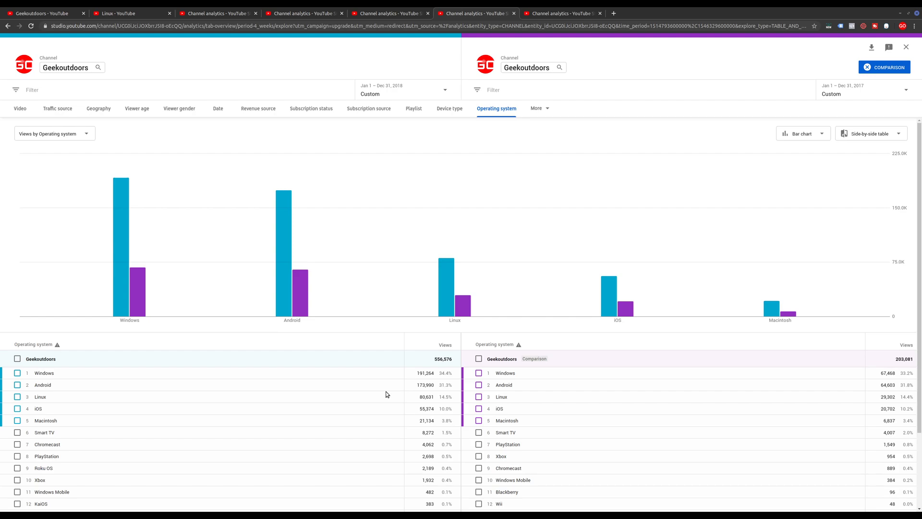
left_click(565, 16)
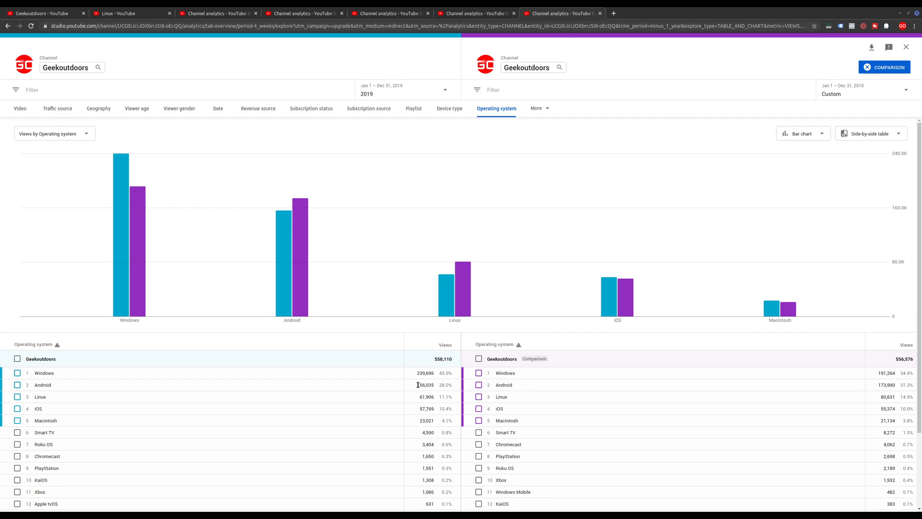
Recheck each yearly table, then return to the last-28-days operating-system breakdown
scroll(542, 427, "down", 1)
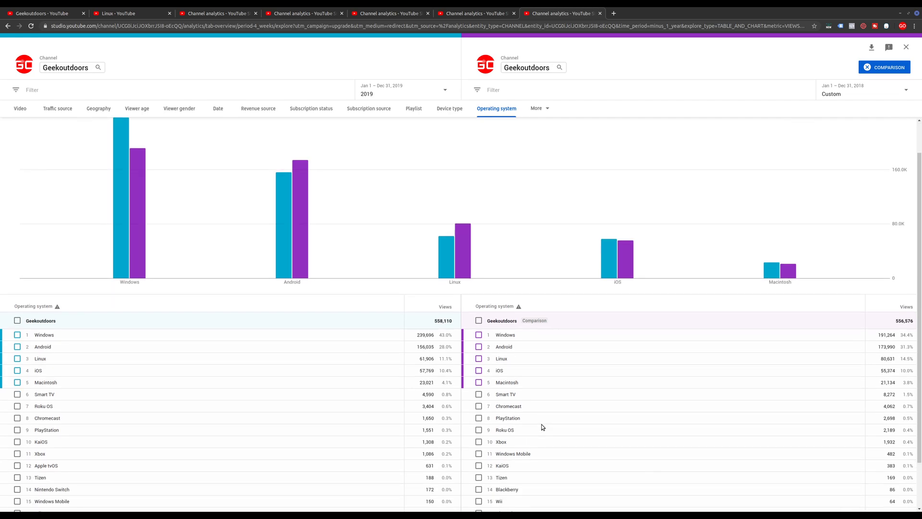
scroll(555, 425, "up", 1)
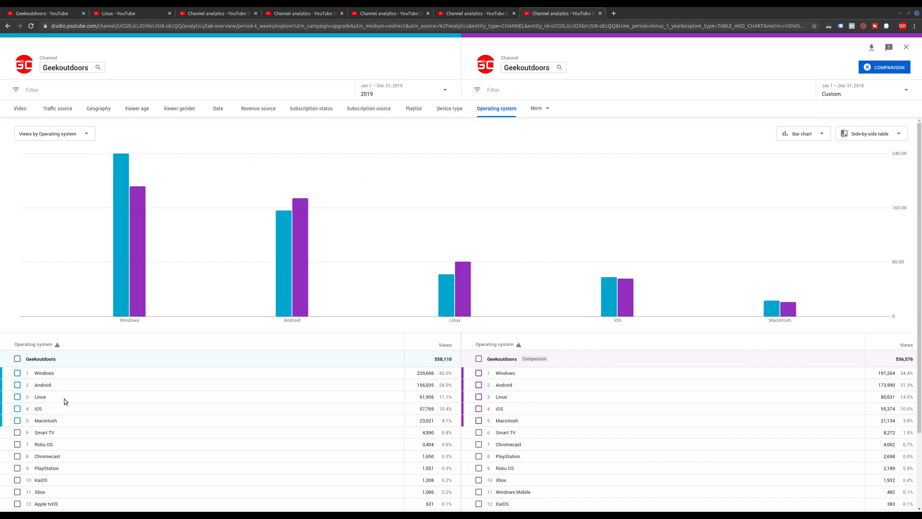
left_click(389, 13)
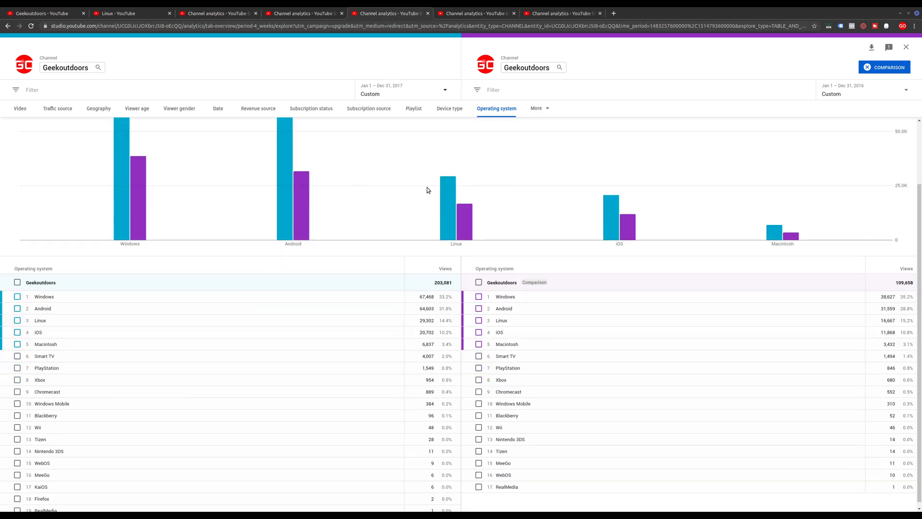
scroll(570, 460, "up", 2)
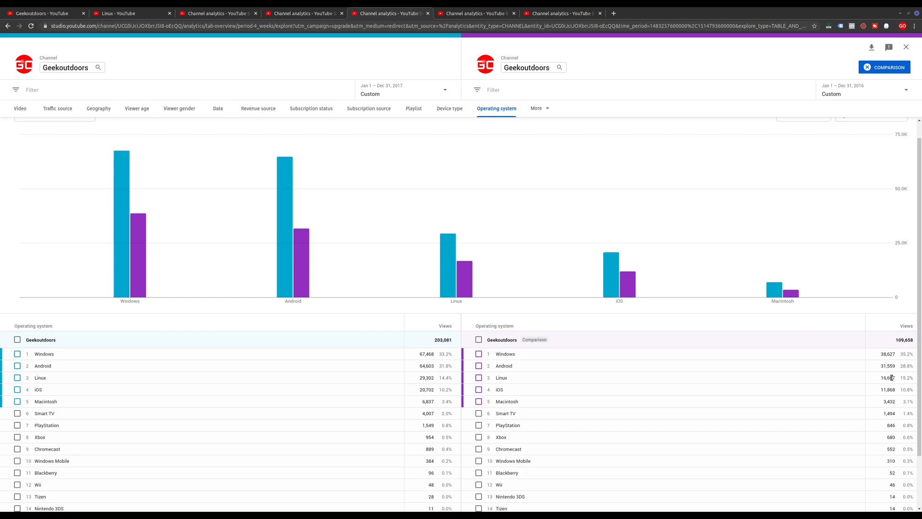
left_click(478, 14)
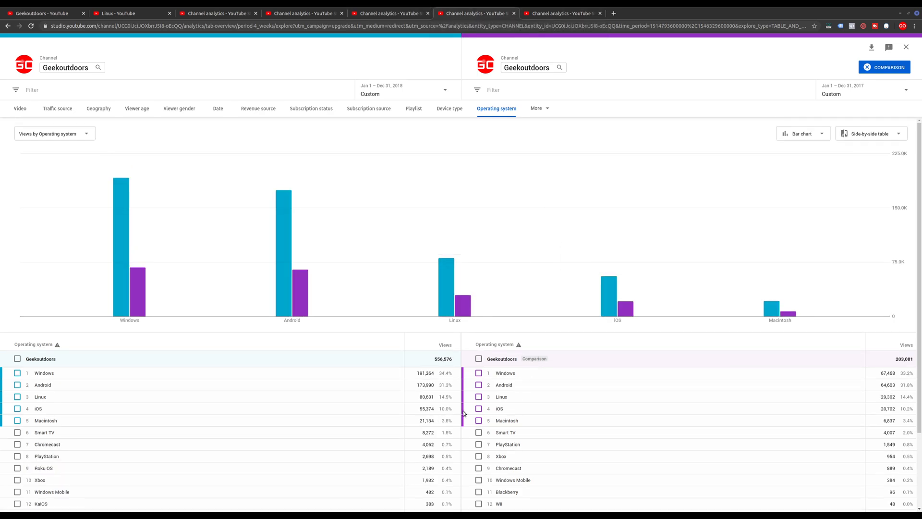
left_click(565, 13)
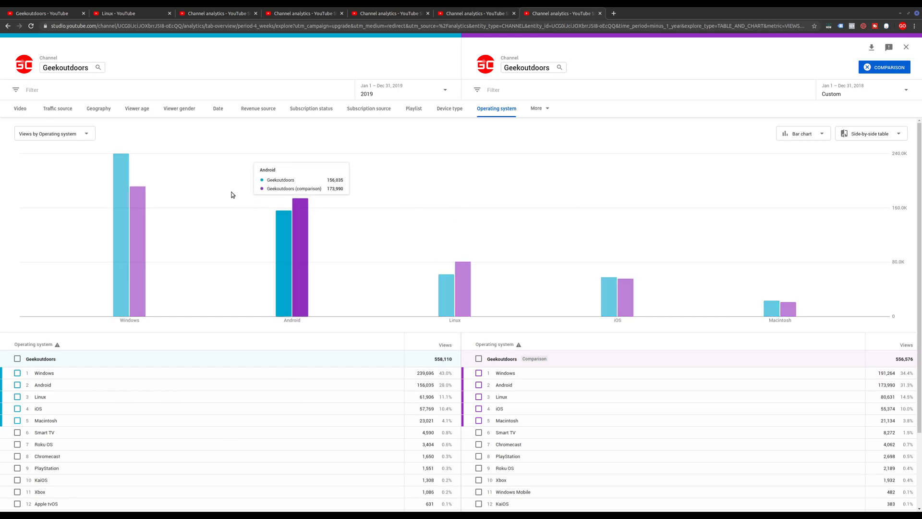
left_click(200, 15)
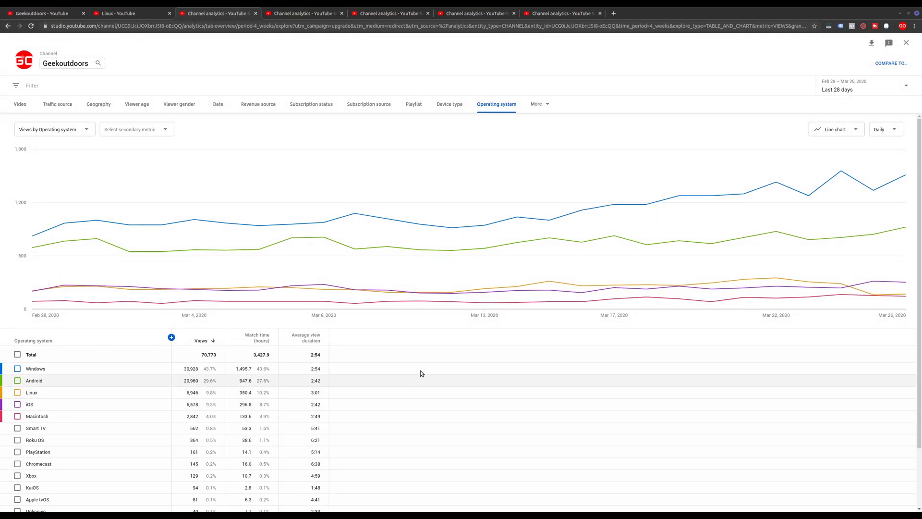
Switch to the 2016 vs 2015 operating-system comparison
mouse_move(452, 273)
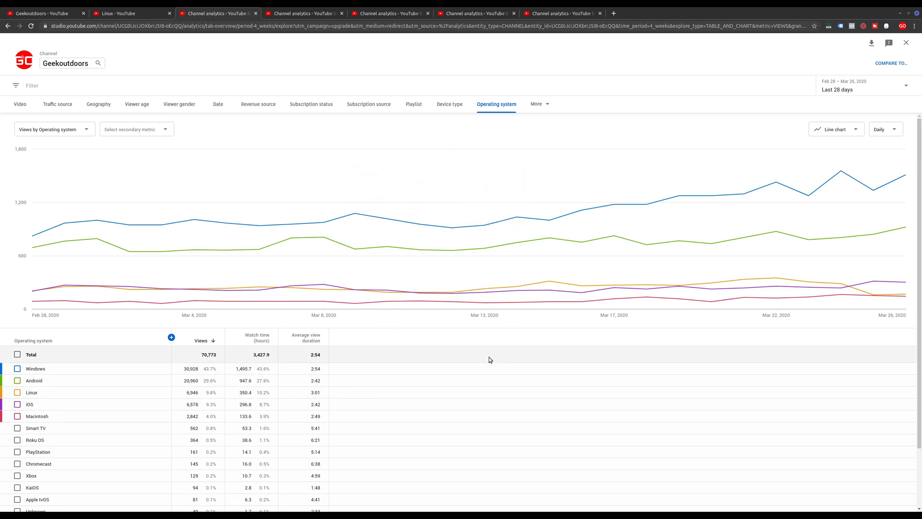
scroll(475, 350, "down", 1)
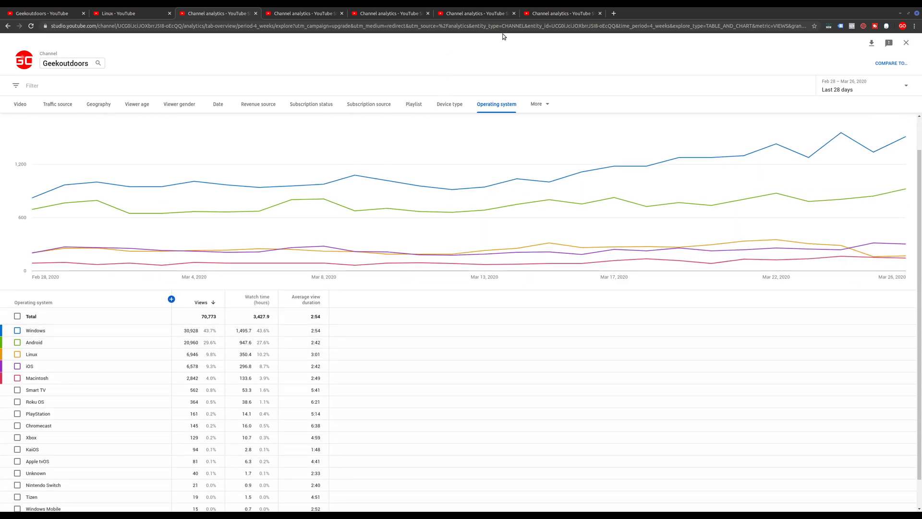
left_click(298, 13)
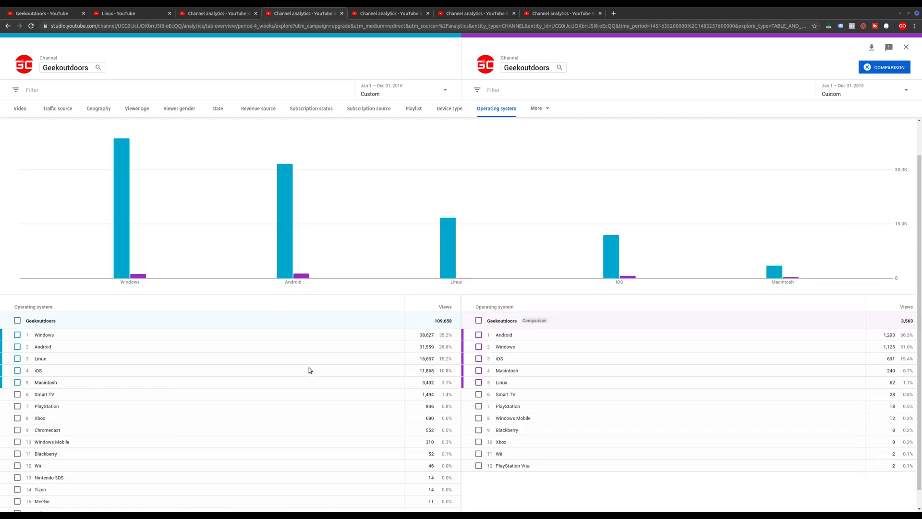
scroll(310, 379, "down", 1)
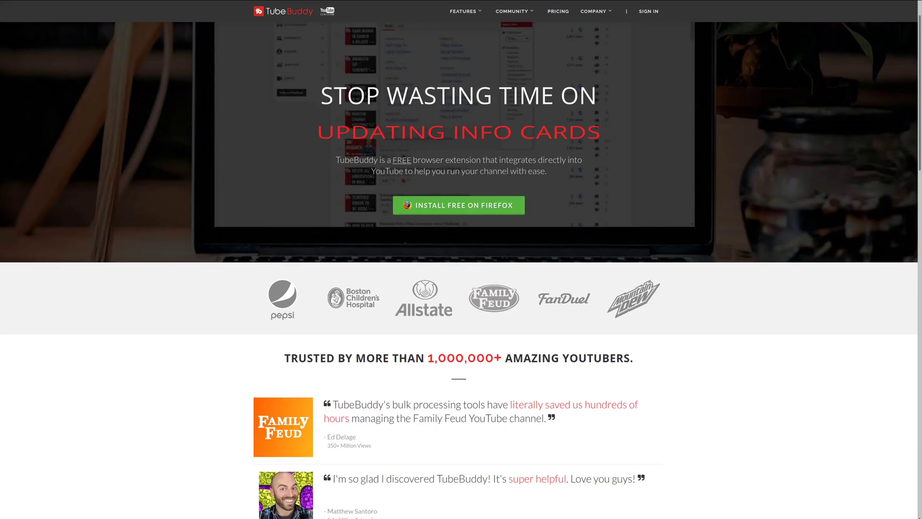
Scroll the TubeBuddy homepage past the testimonials to the 'Work within YouTube' section
scroll(461, 269, "down", 2)
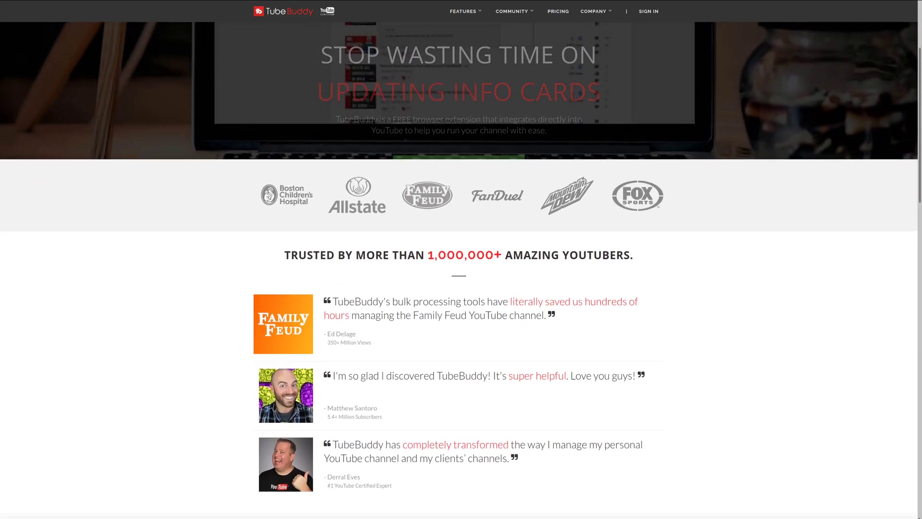
scroll(461, 269, "down", 3)
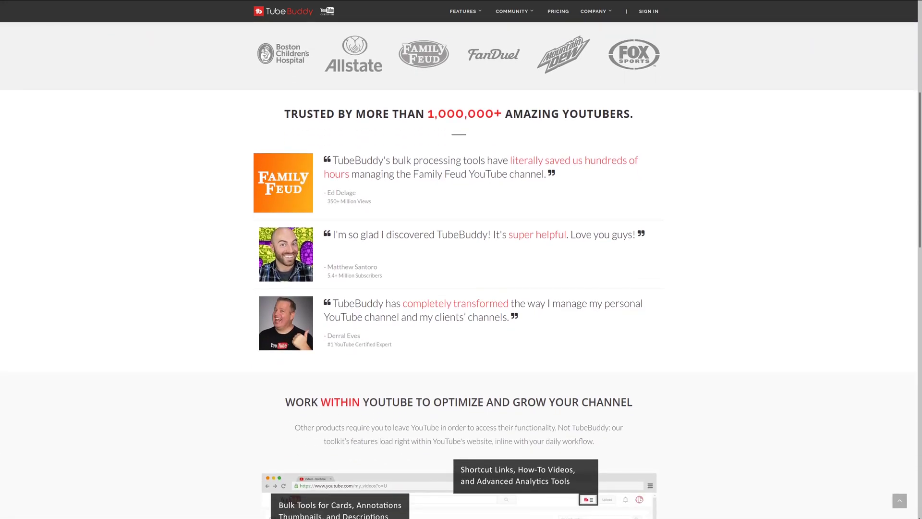
scroll(461, 269, "down", 1)
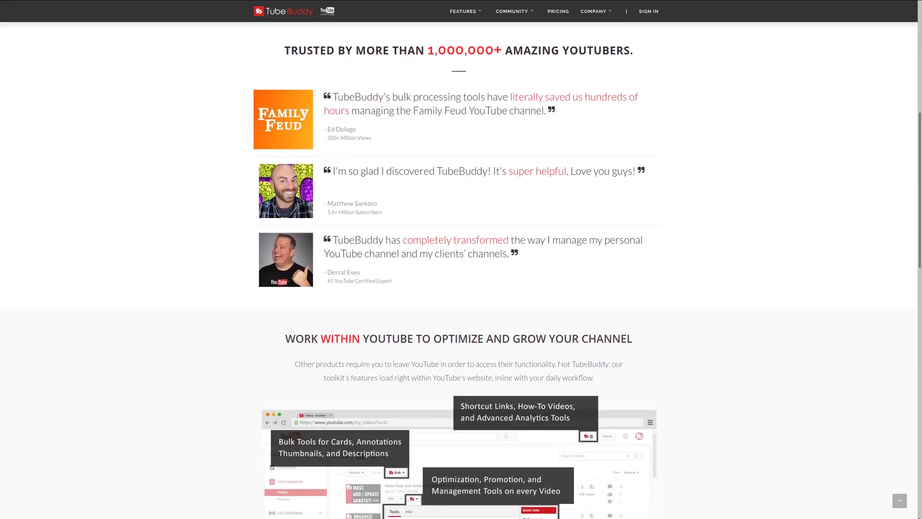
scroll(461, 269, "down", 3)
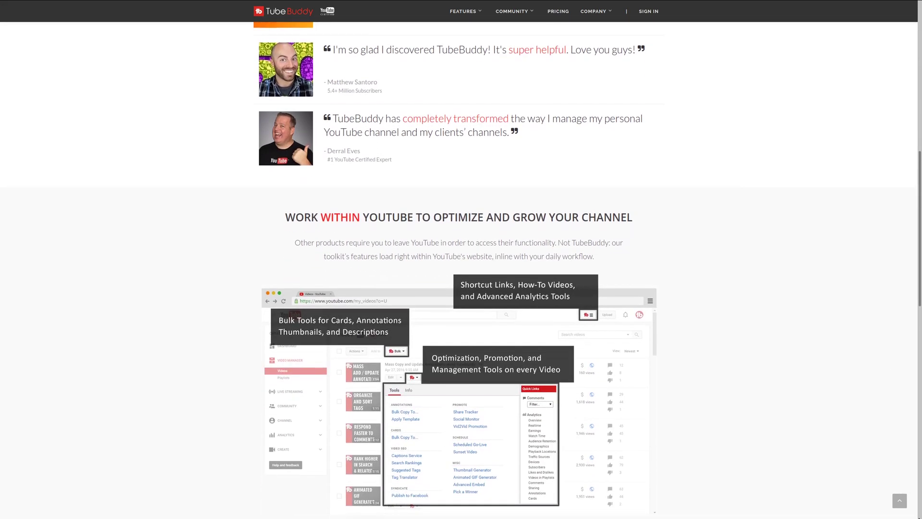
scroll(461, 269, "down", 2)
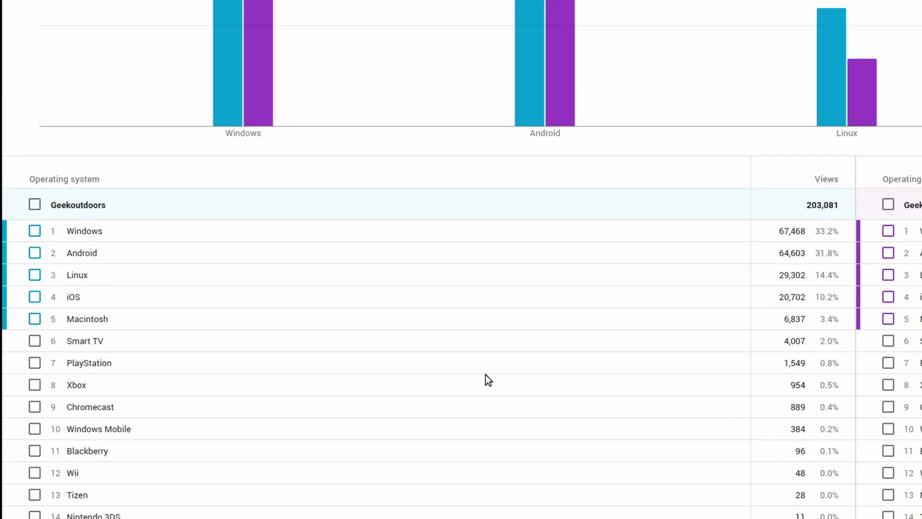
Scroll through the 2017–2019 operating-system tables, ending on 2019 vs 2018 (Linux 61,906 vs 80,631)
scroll(486, 379, "down", 3)
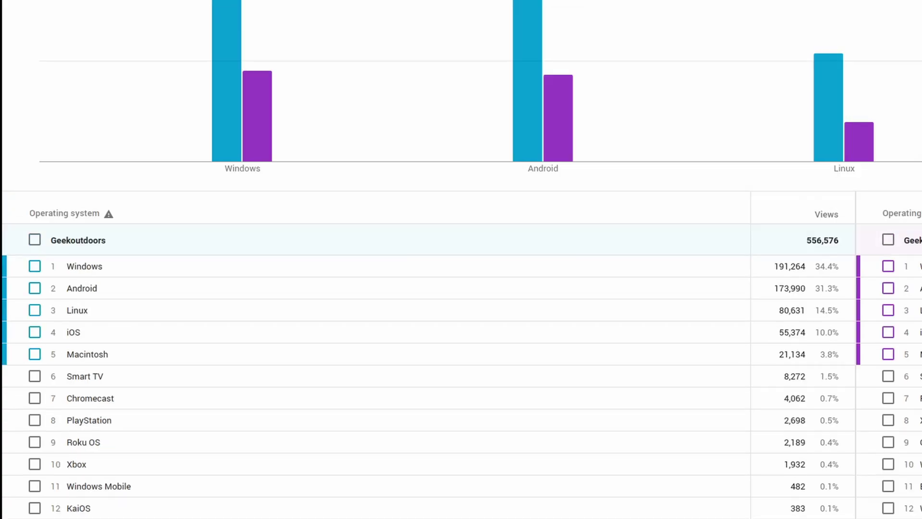
scroll(552, 299, "down", 4)
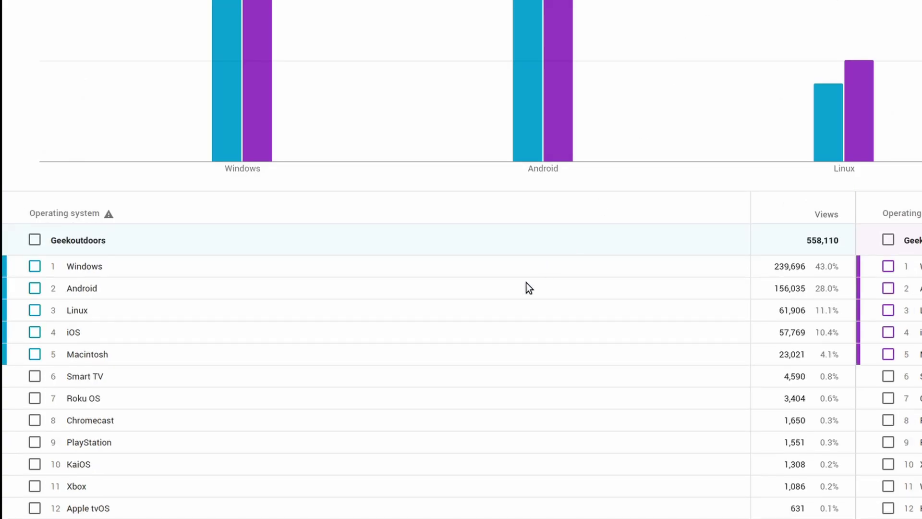
scroll(428, 366, "down", 2)
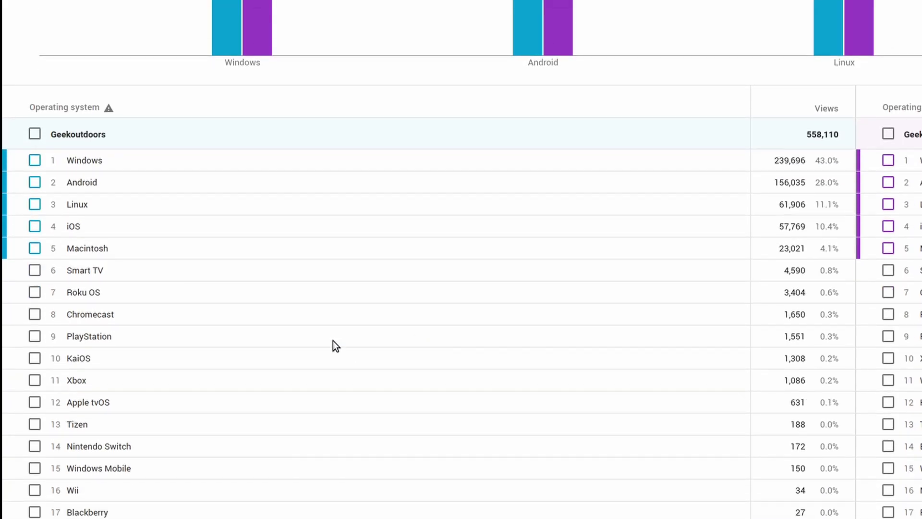
scroll(310, 339, "down", 1)
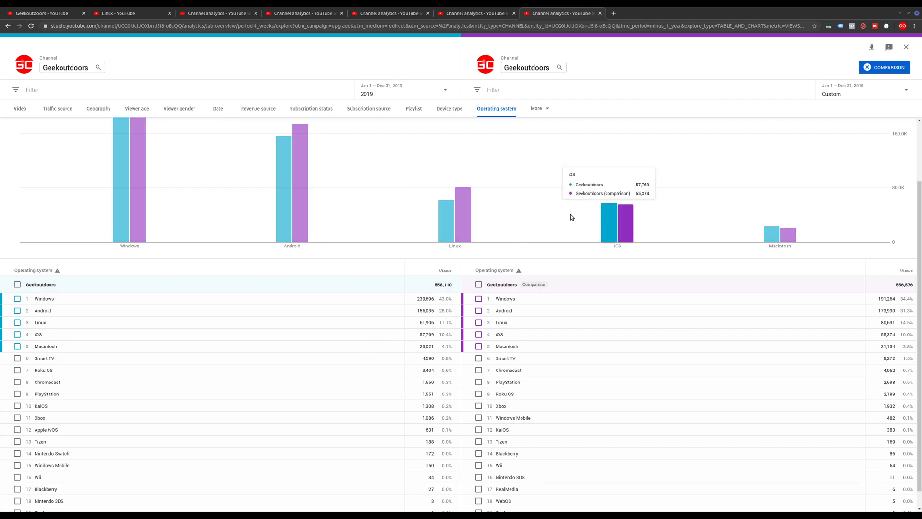
mouse_move(480, 218)
left_click(541, 109)
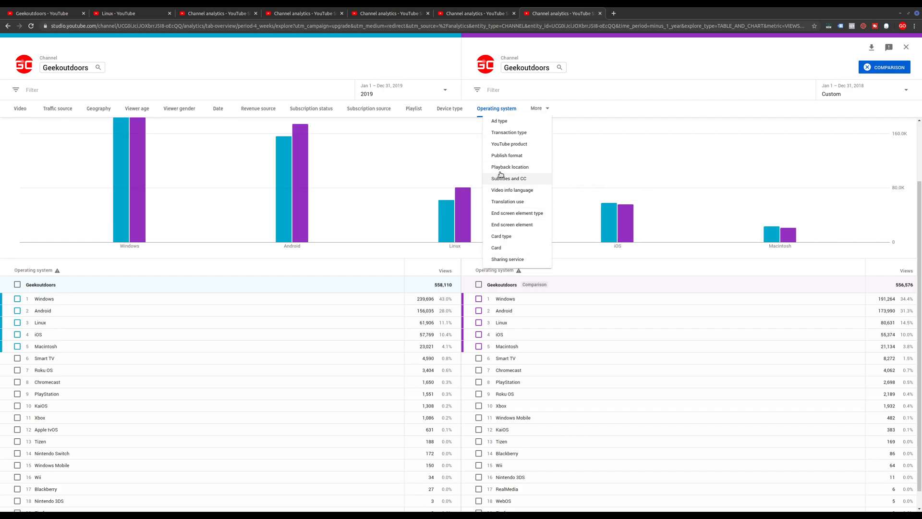
left_click(409, 132)
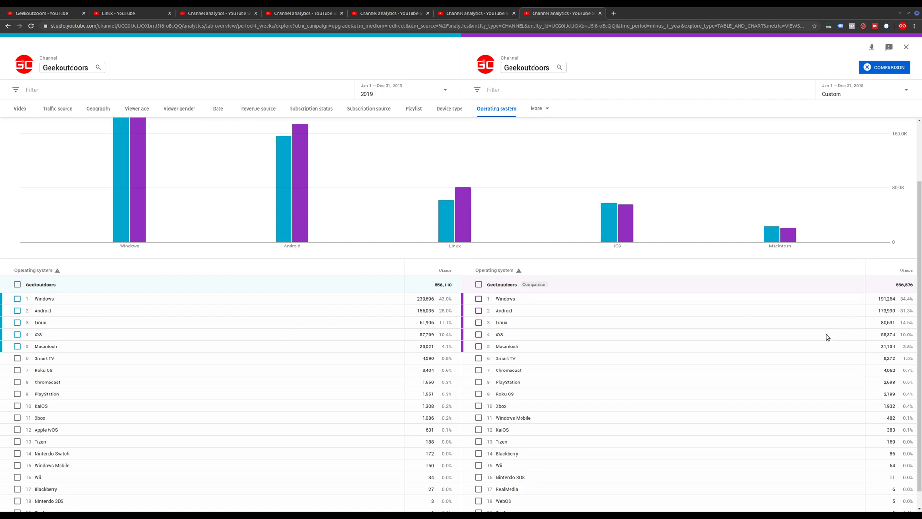
scroll(824, 335, "up", 3)
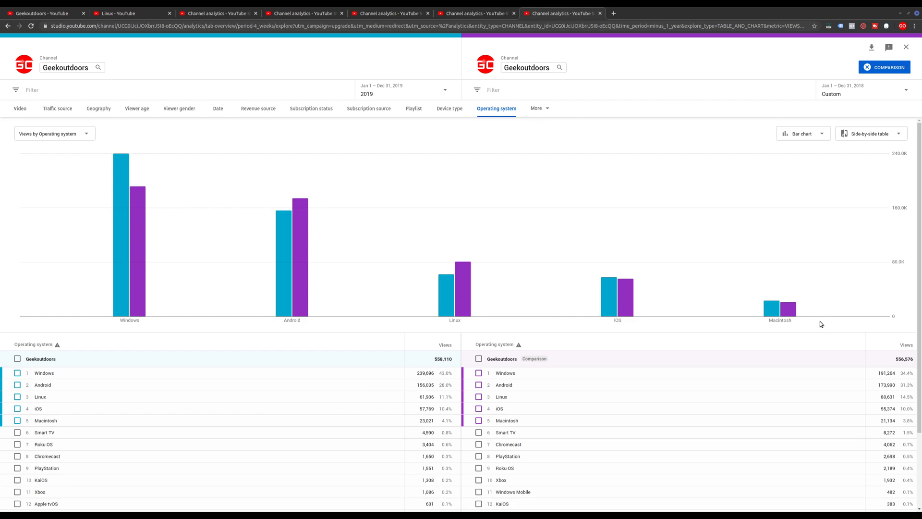
mouse_move(827, 315)
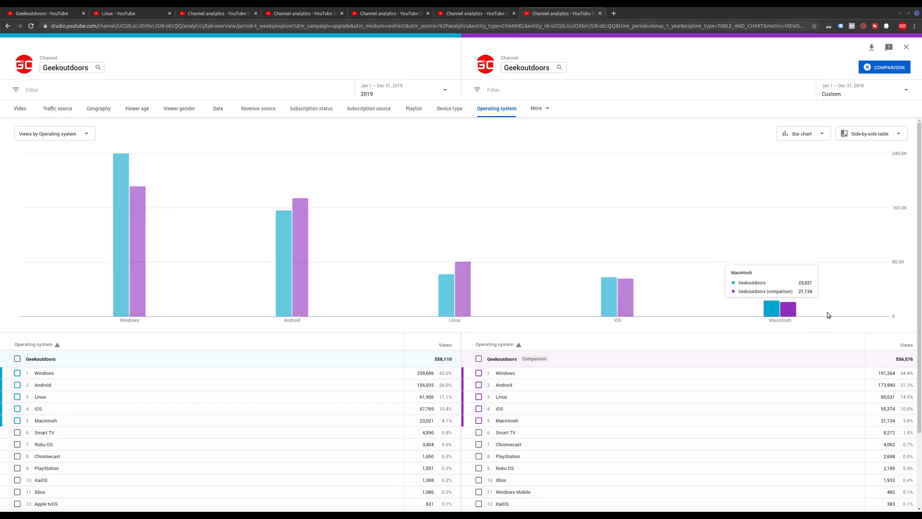